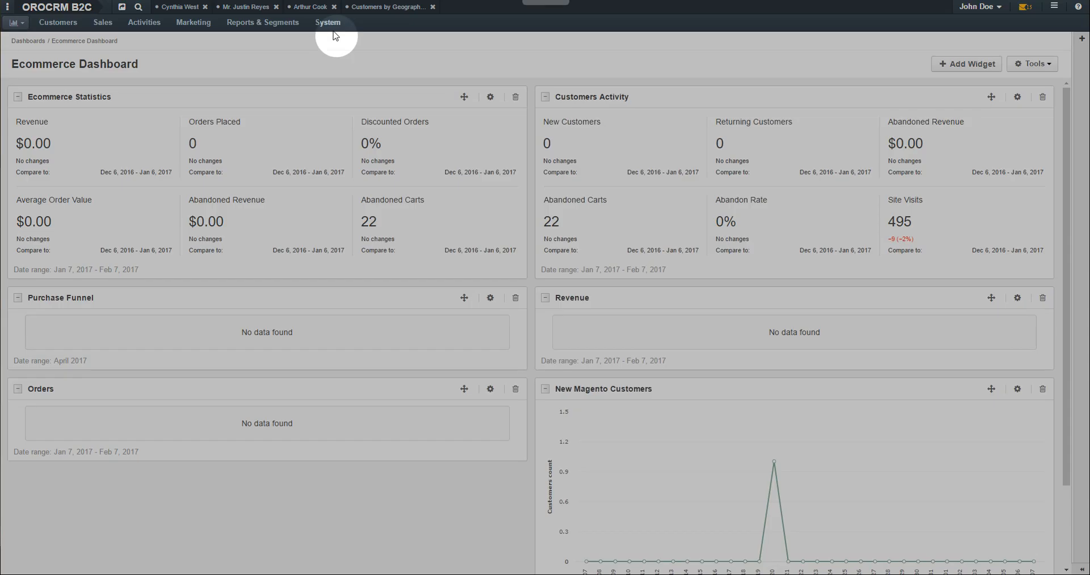
Go to System > Manage Integrations and start a new Zendesk integration
click(332, 26)
mouse_move(396, 110)
click(431, 107)
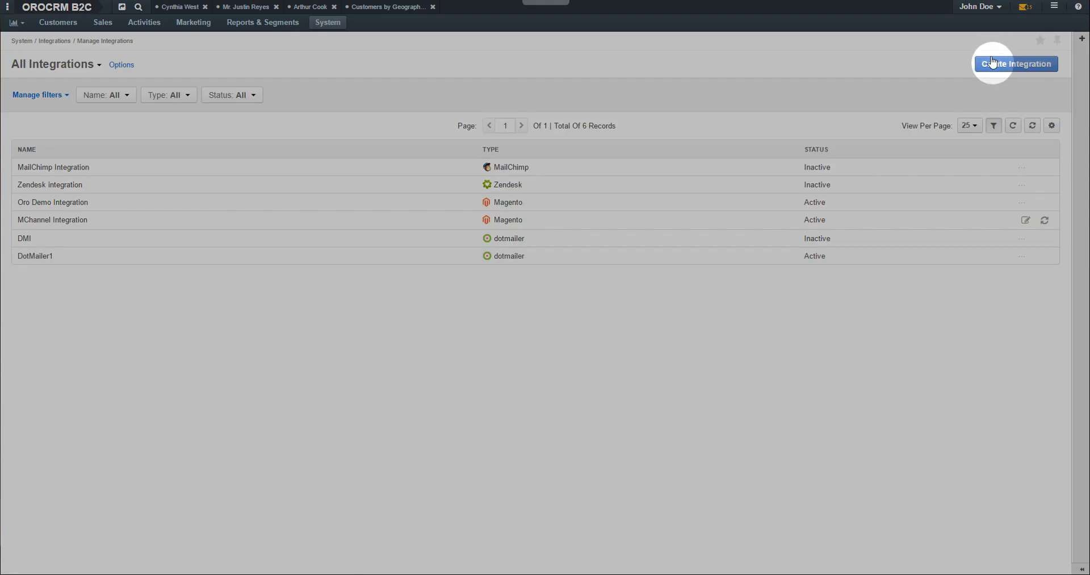
click(996, 63)
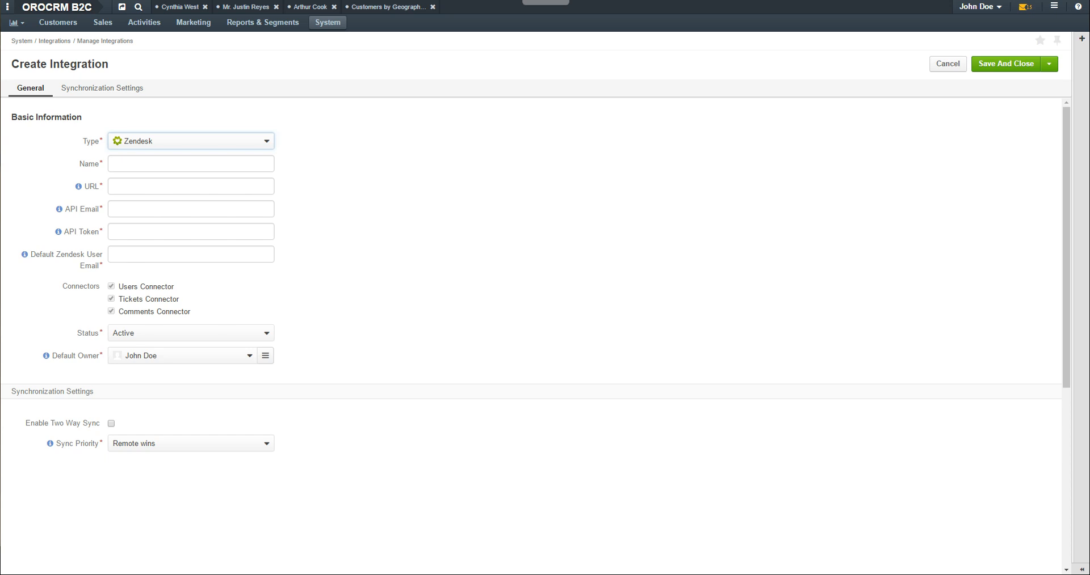
Enter name OroZenDeskInt, URL testoro.zendesk.com, the API e-mail, and paste the API token
click(191, 164)
text(OroZenDeskInt)
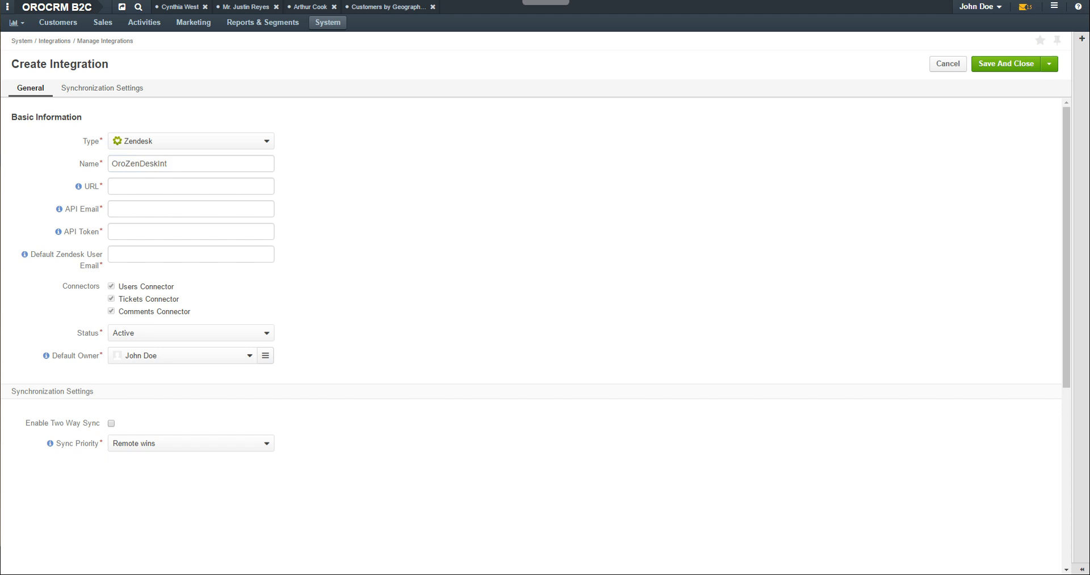
click(78, 187)
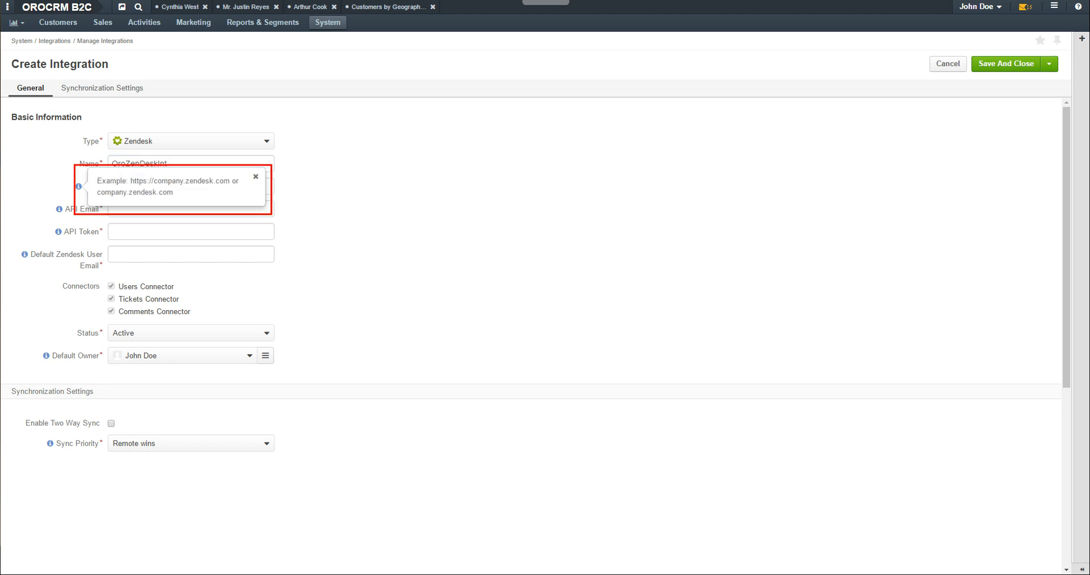
text(testoro.zendesk.com)
key(Tab)
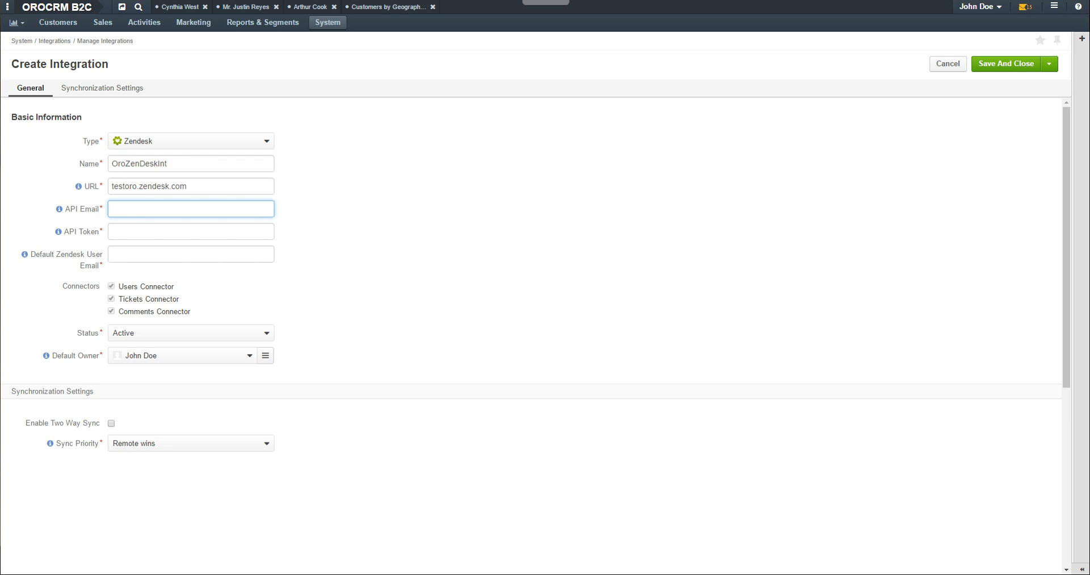
text(info@example.com)
key(Tab)
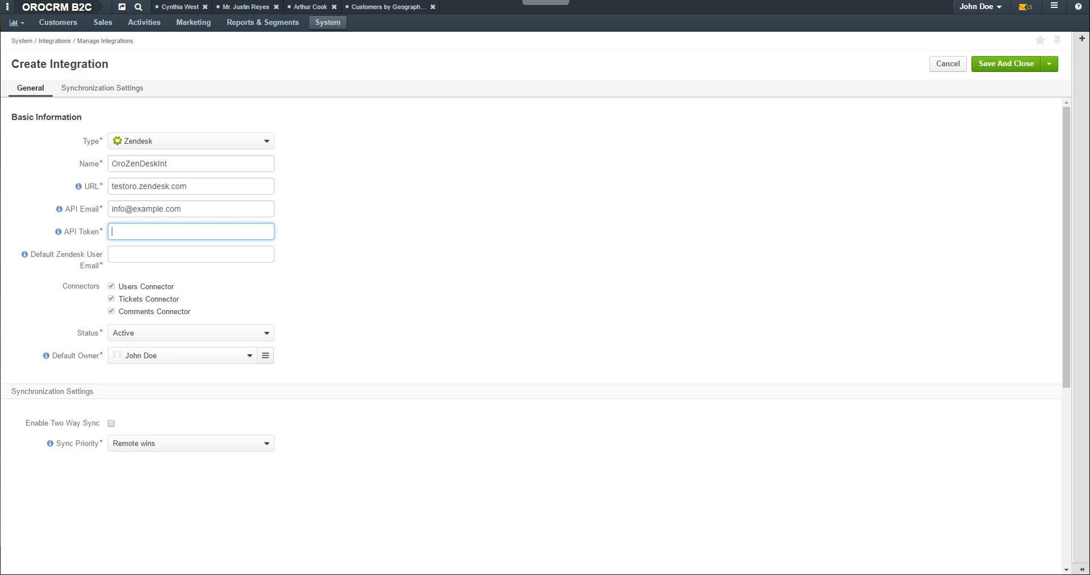
key(ctrl+v)
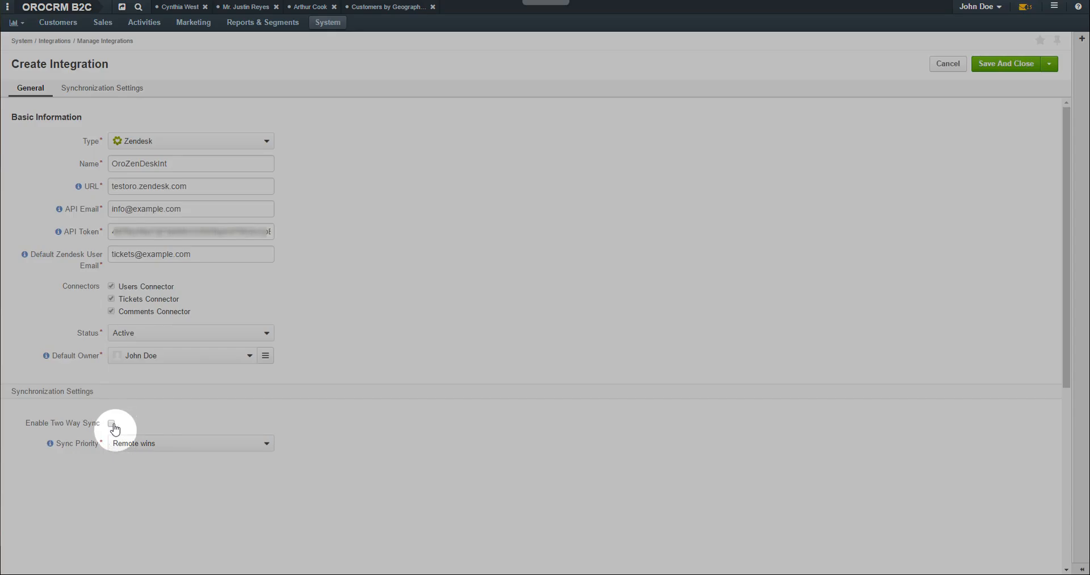
Enable Two Way Sync and save the OroZenDeskInt integration
click(111, 423)
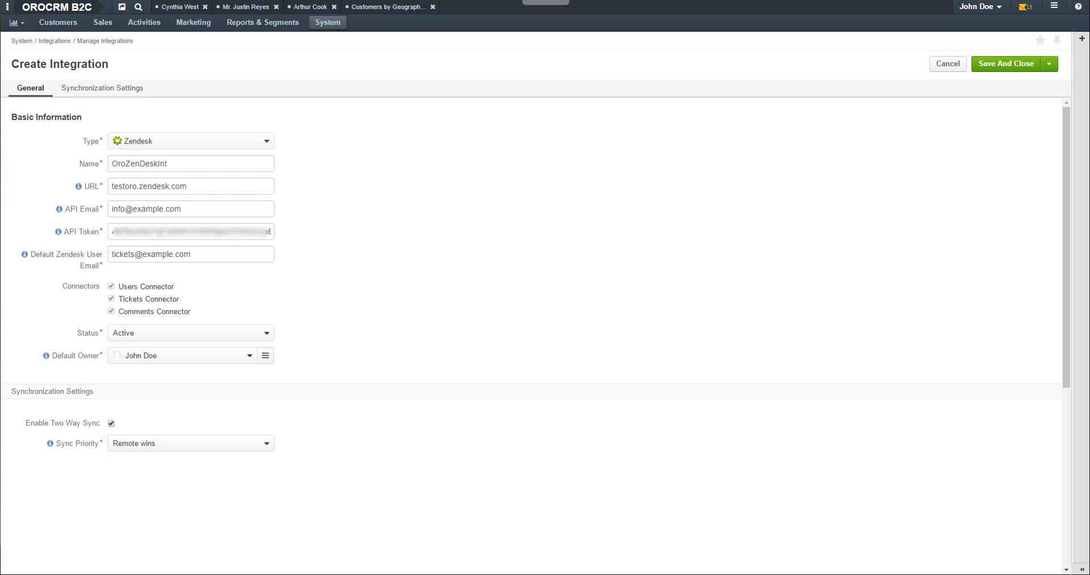
click(998, 67)
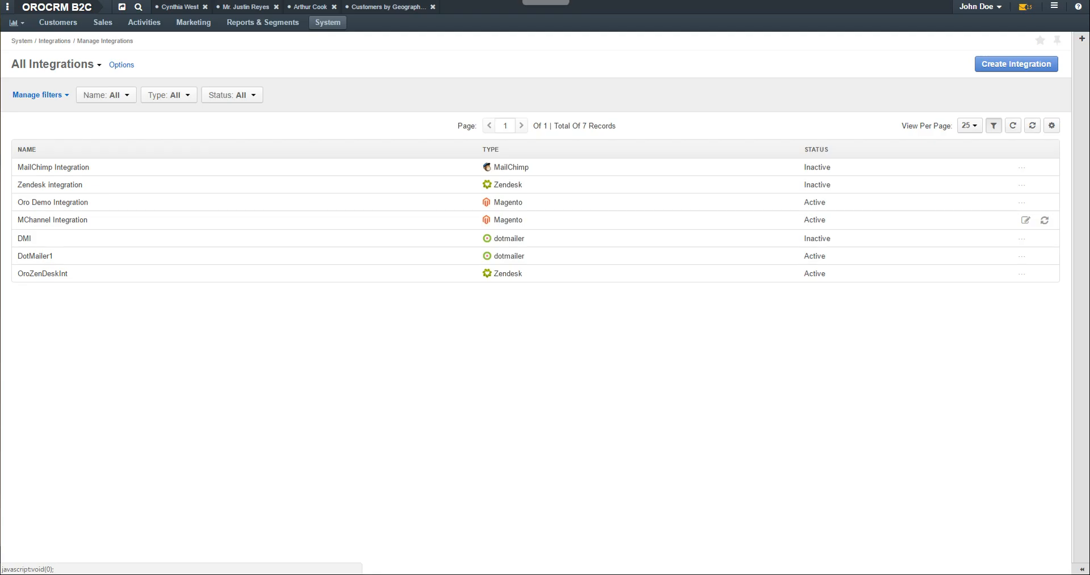
mouse_move(1021, 274)
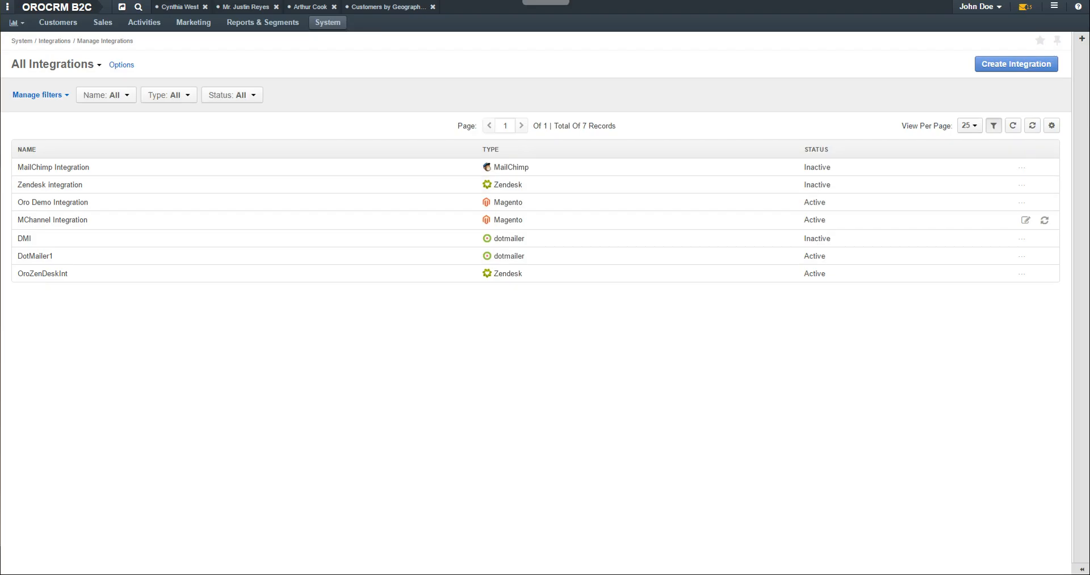
click(567, 275)
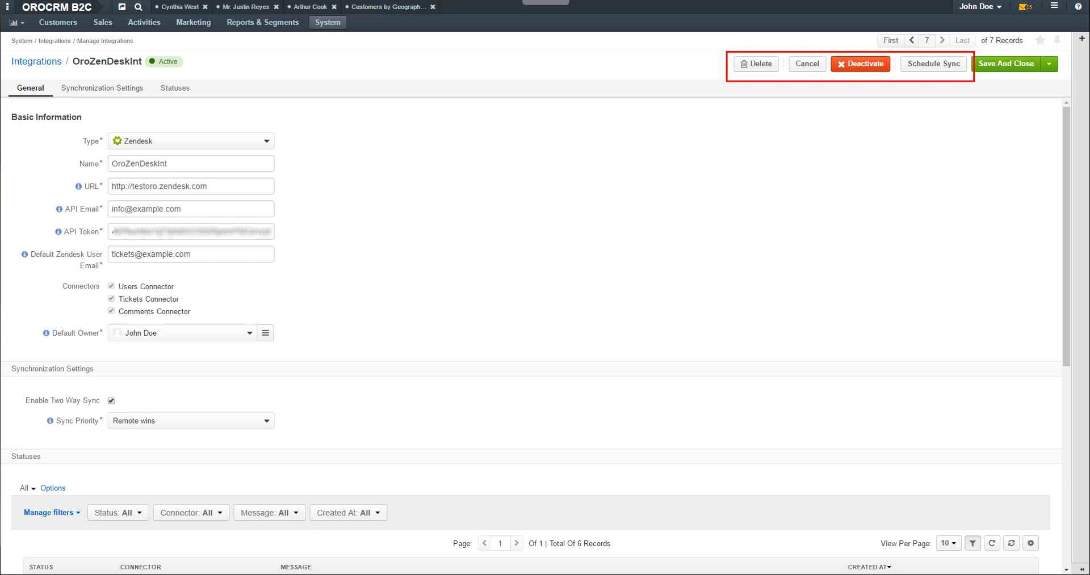
click(1015, 62)
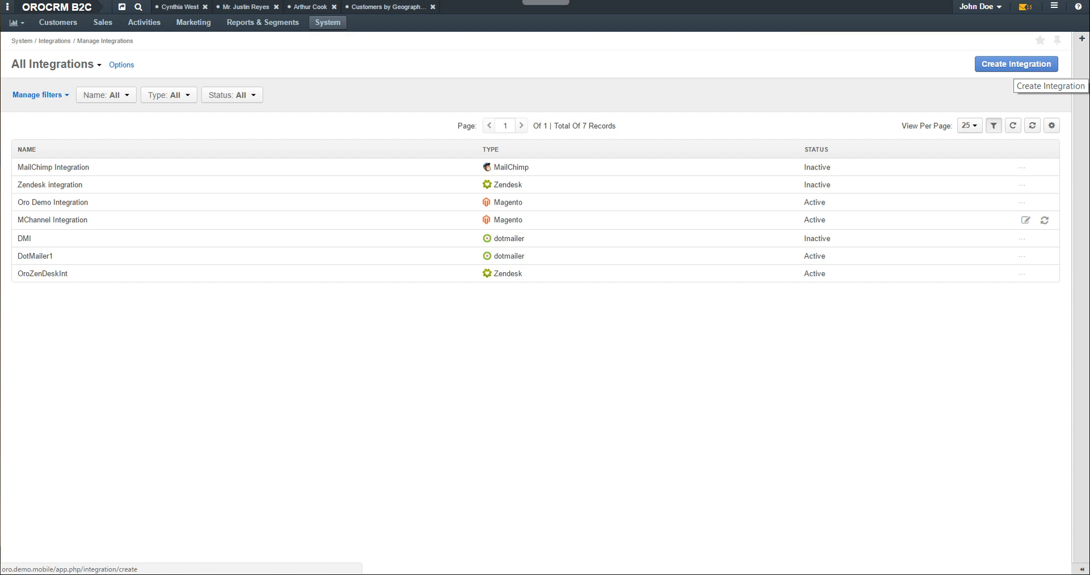
click(1021, 65)
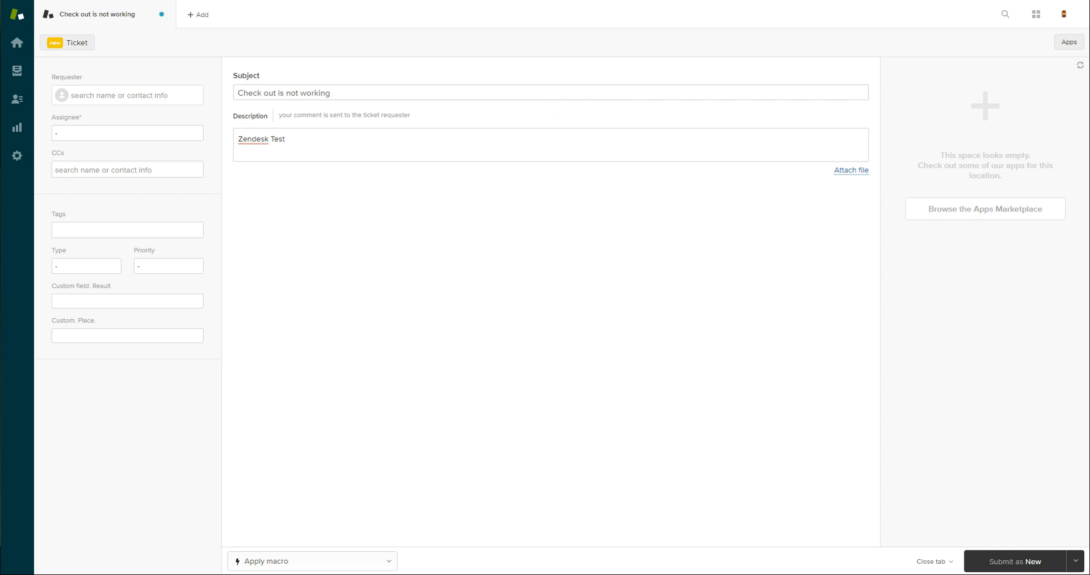
Add a new End-user with the requester's full name and e-mail as the ticket requester
click(119, 96)
click(90, 117)
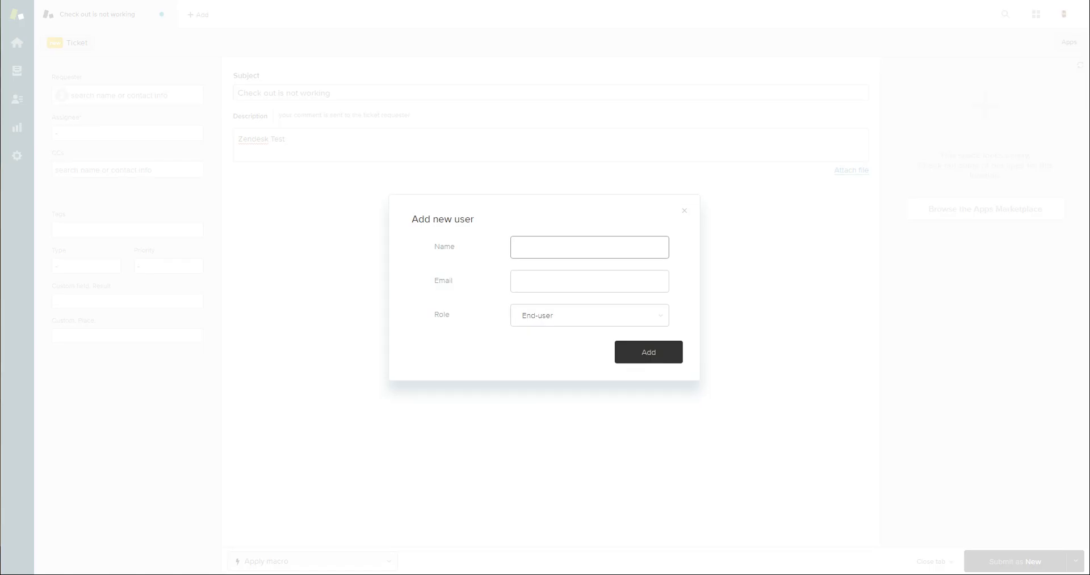
click(559, 249)
click(520, 280)
text(jz@example.com)
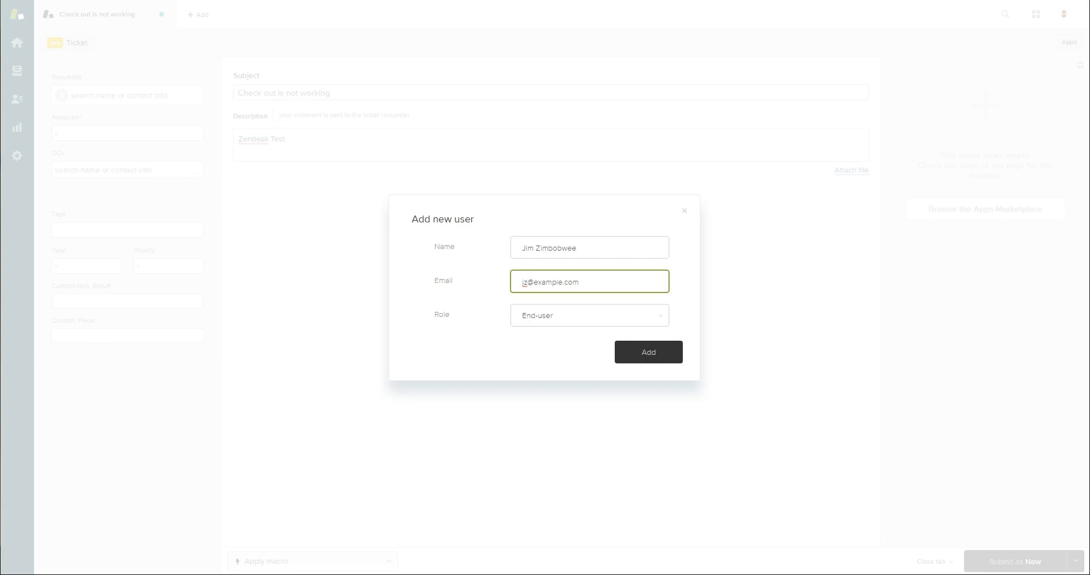
click(583, 319)
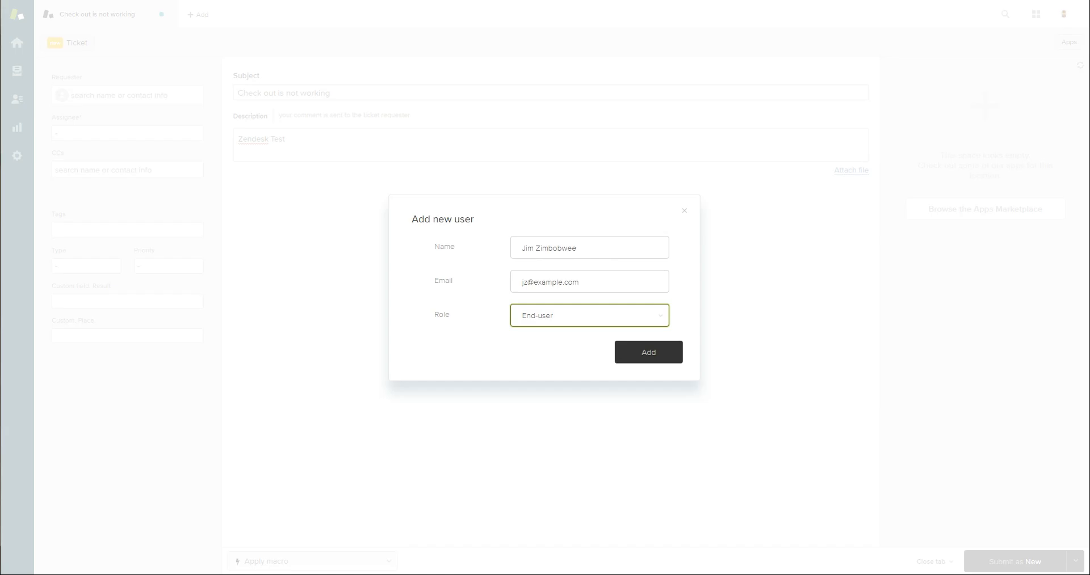
click(649, 353)
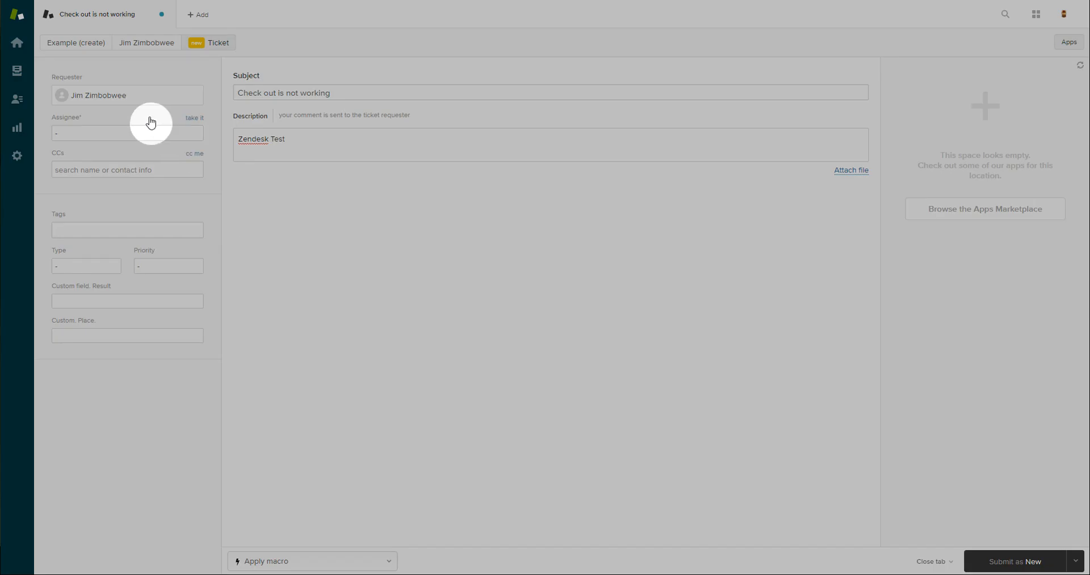
Assign the ticket to Alex in Support, cc yourself, and submit it as new
click(136, 134)
click(122, 166)
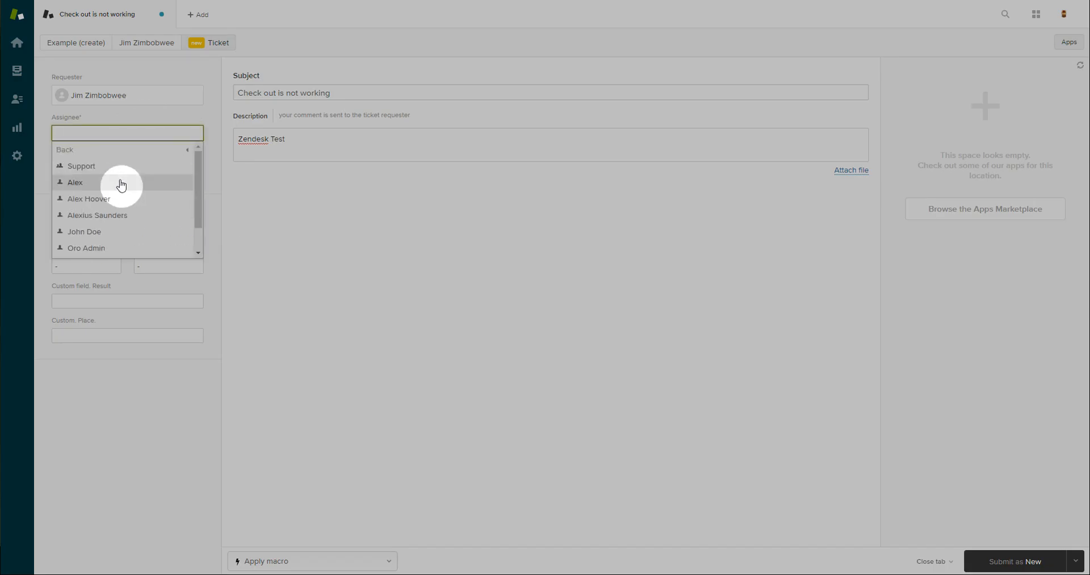
click(122, 184)
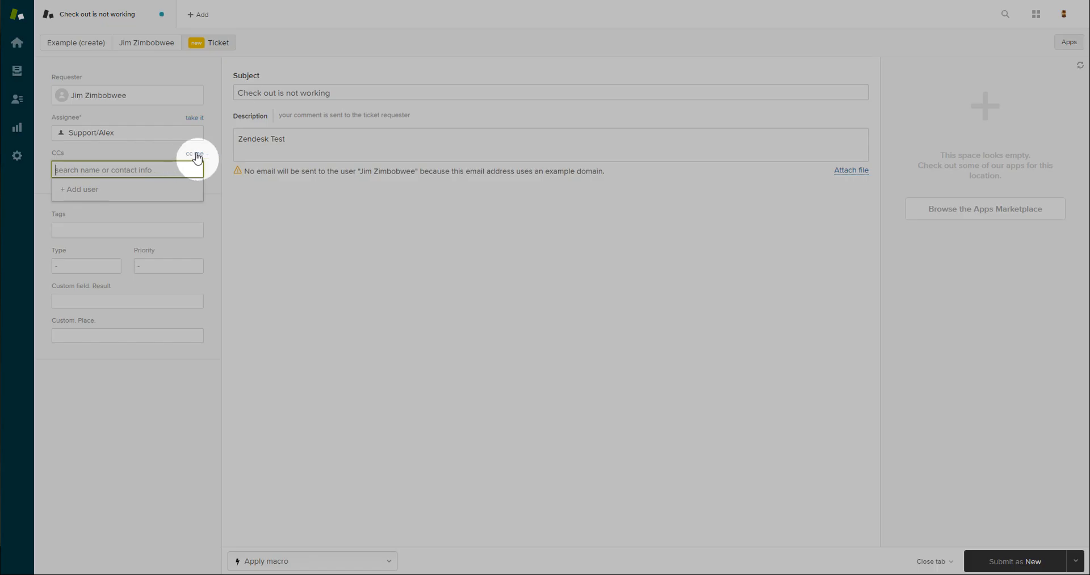
click(195, 154)
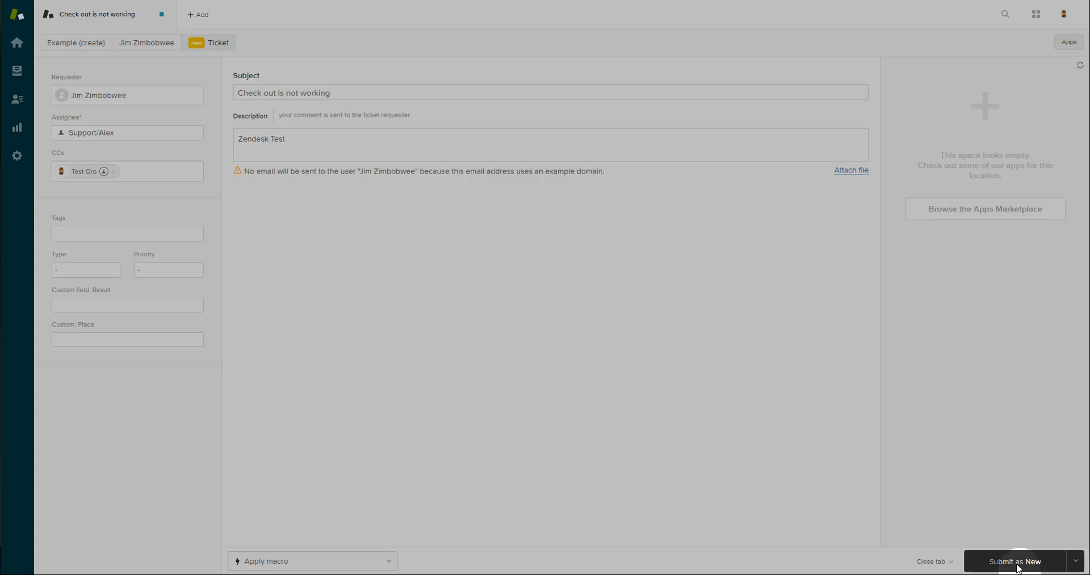
click(1016, 563)
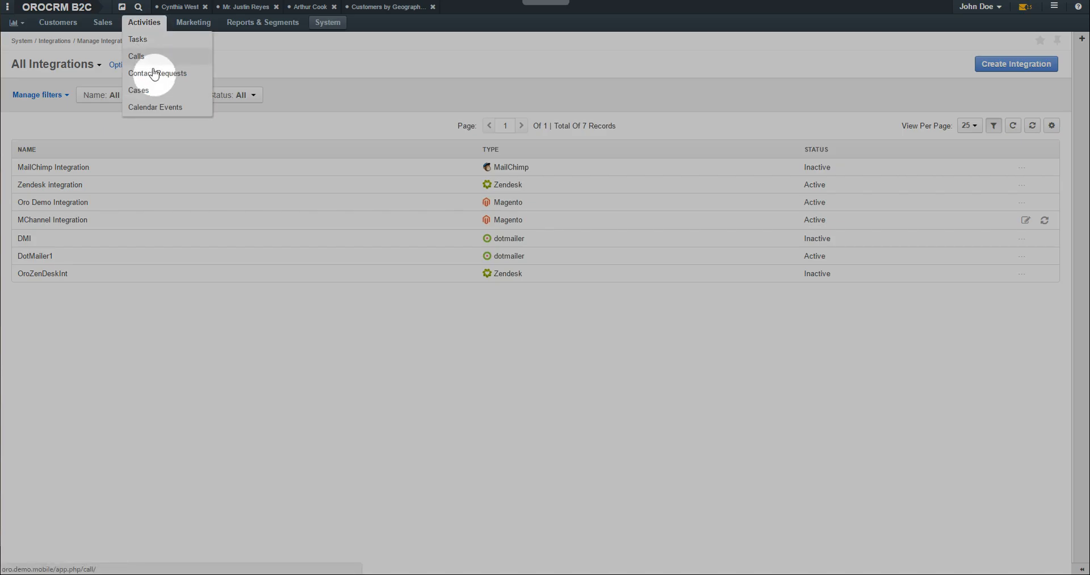
Check the Cases list, then filter Contacts to last names containing 'zim'
click(150, 42)
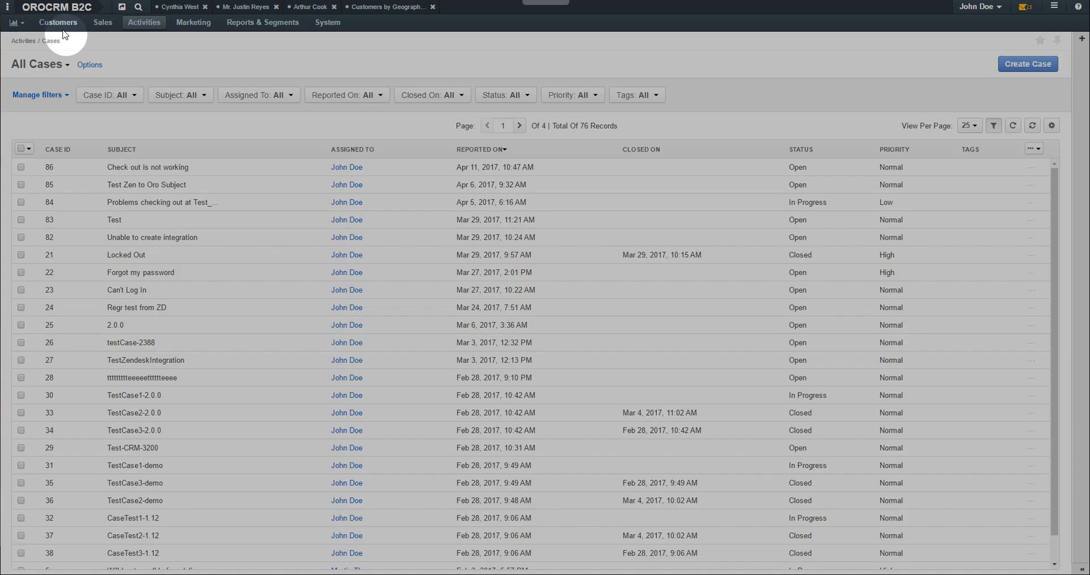
click(61, 23)
click(65, 62)
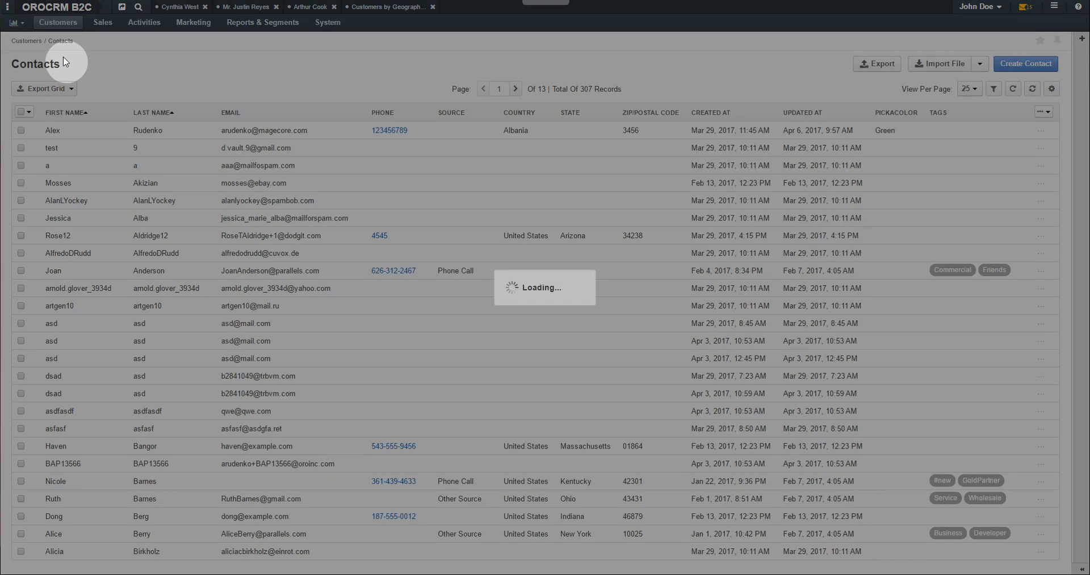
click(211, 97)
text(zim)
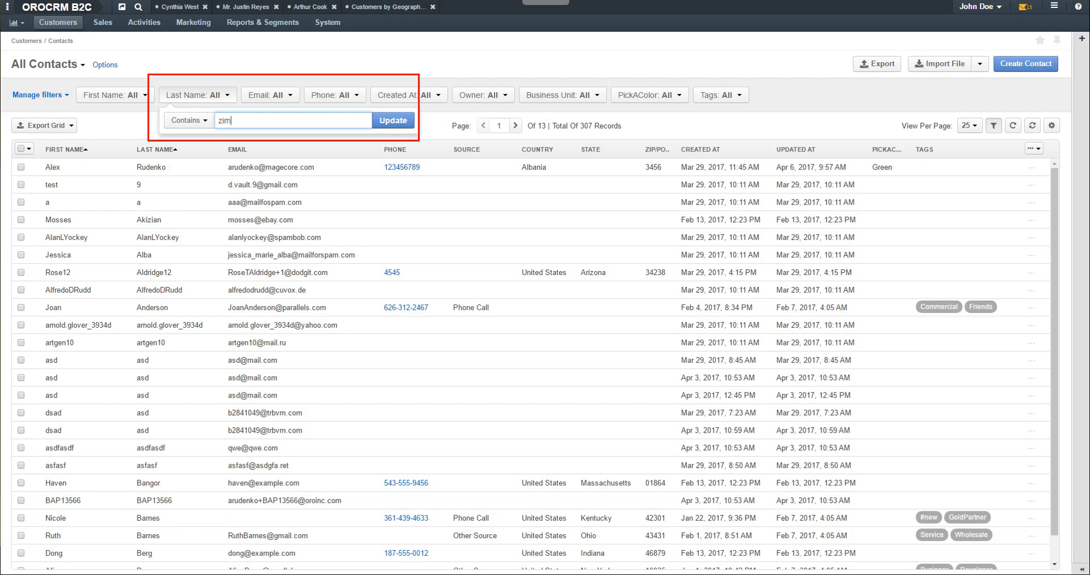
key(Return)
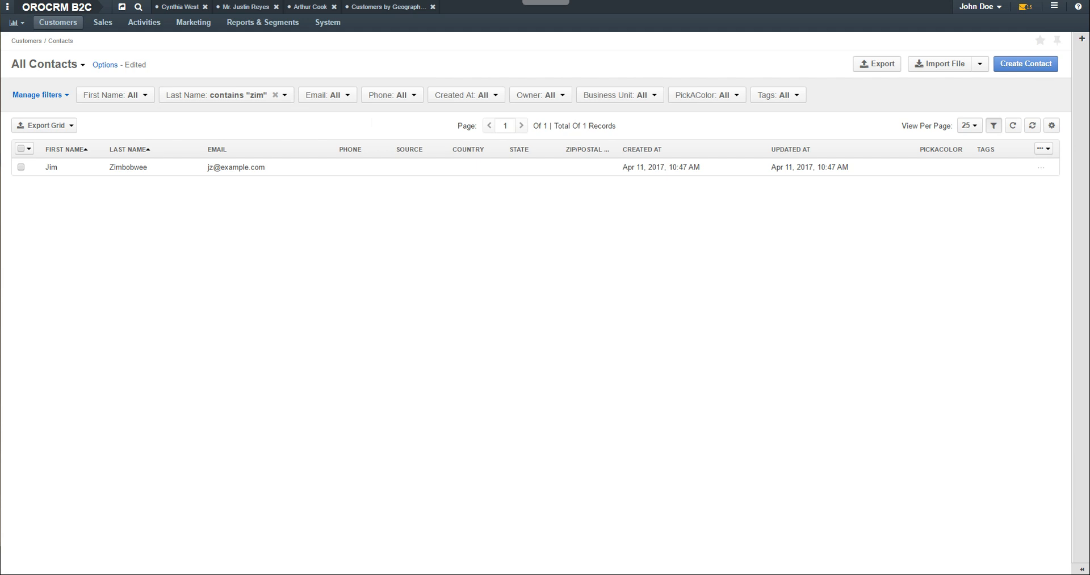
click(144, 22)
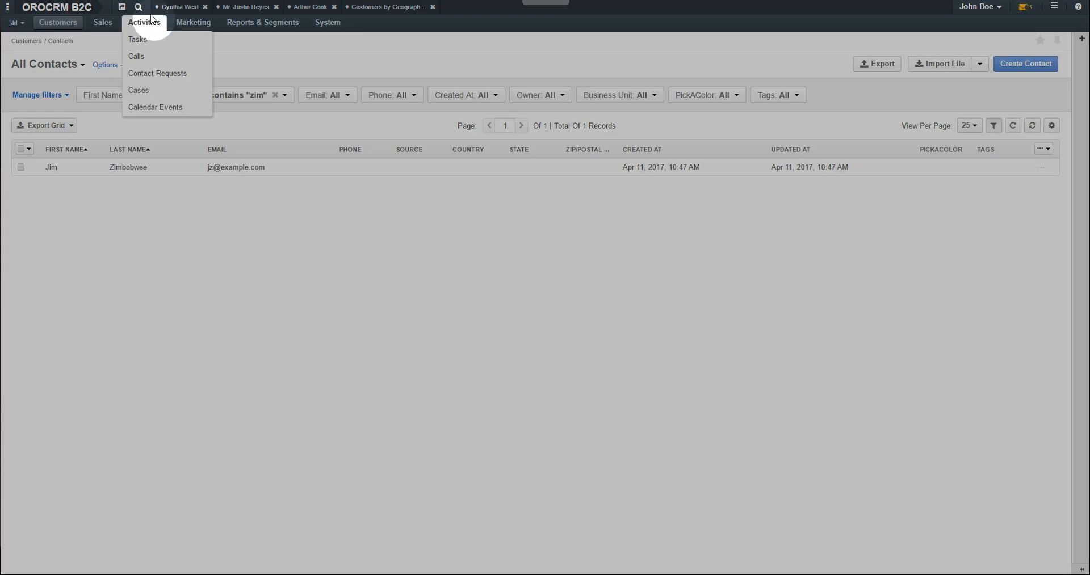
Edit case 'Check out is not working' to In Progress status with High priority and save
click(147, 90)
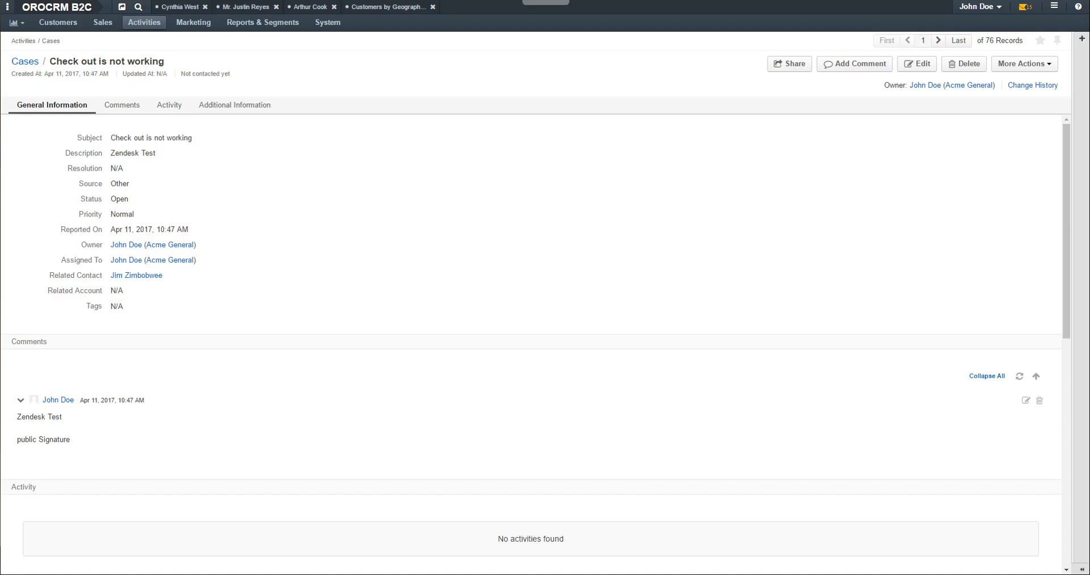
click(923, 62)
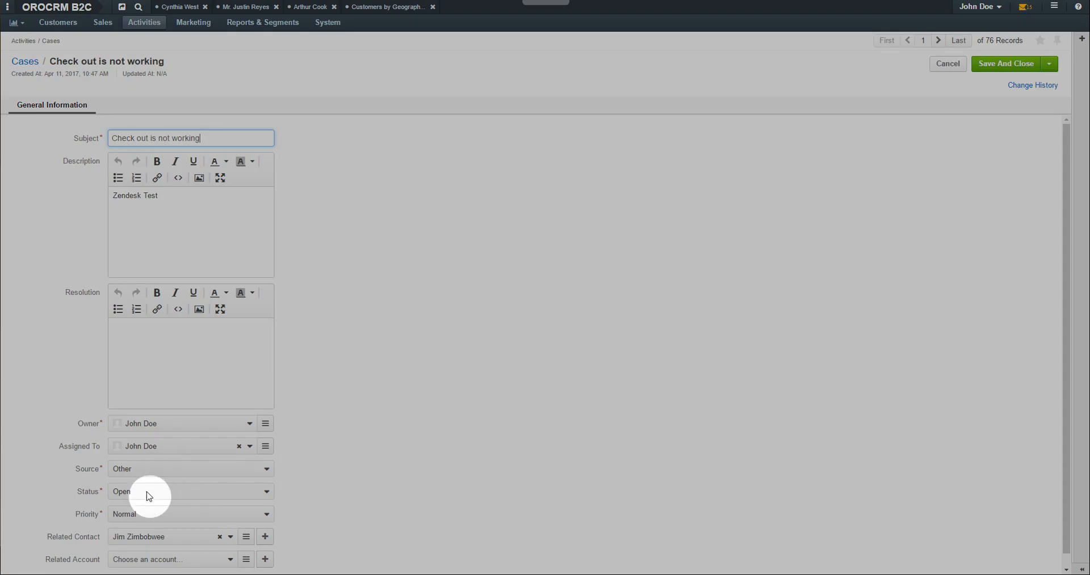
click(148, 494)
click(141, 512)
click(146, 514)
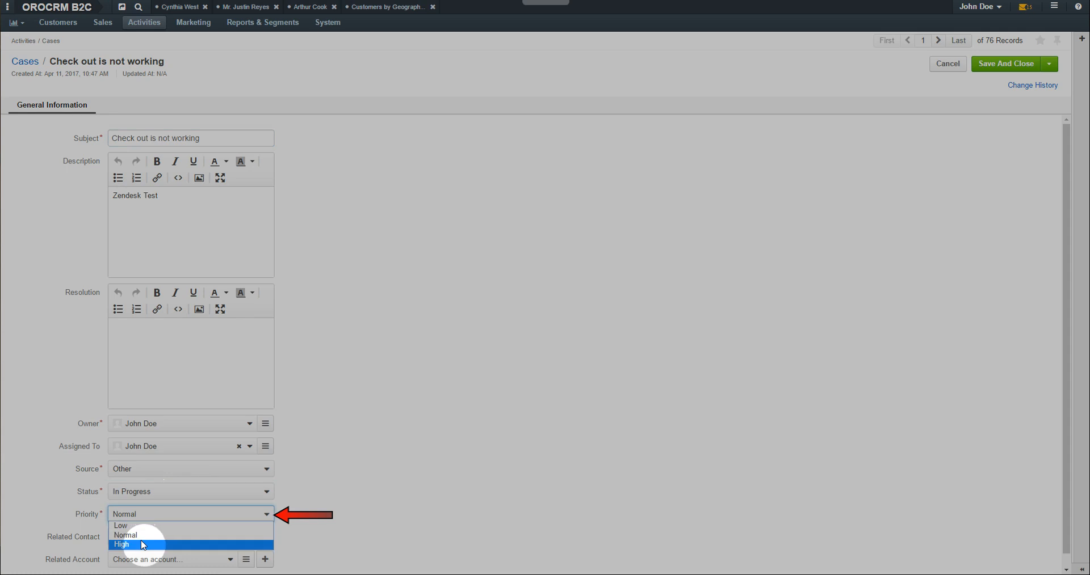
click(142, 542)
click(1007, 66)
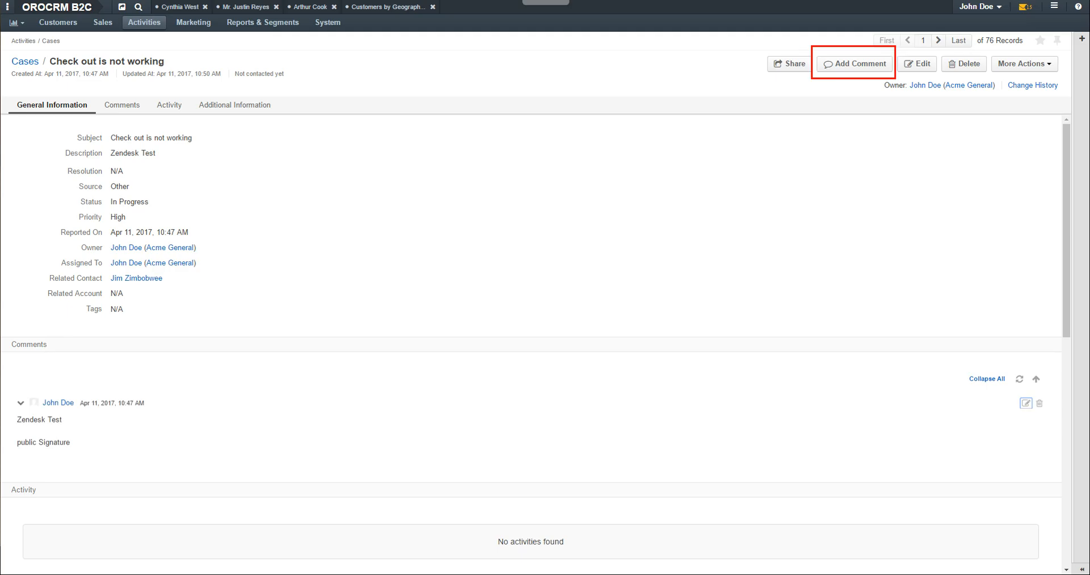
click(853, 67)
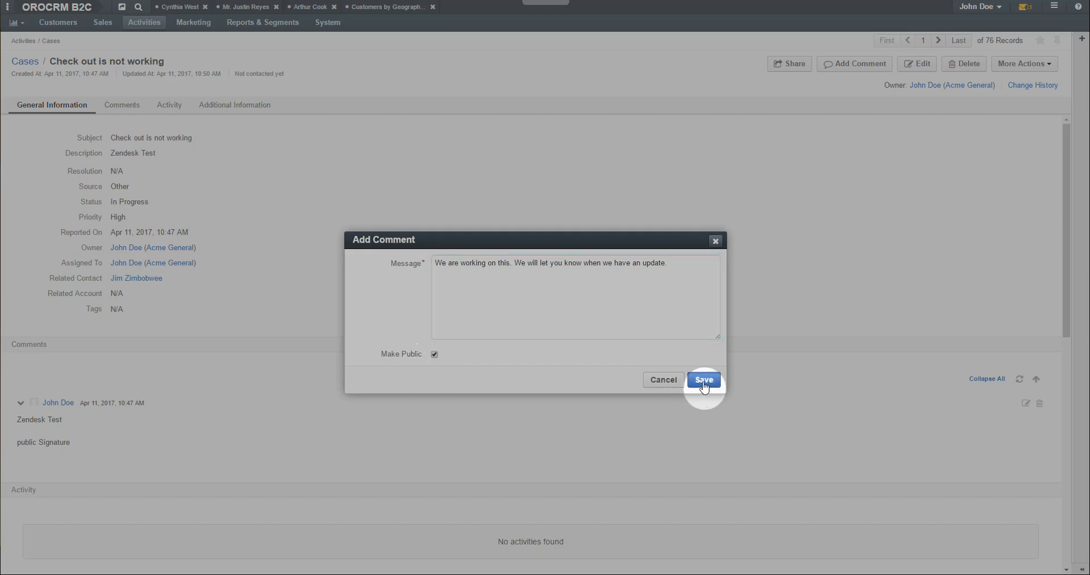
Save the public comment, then view Zendesk's recently updated tickets to confirm the sync
click(704, 380)
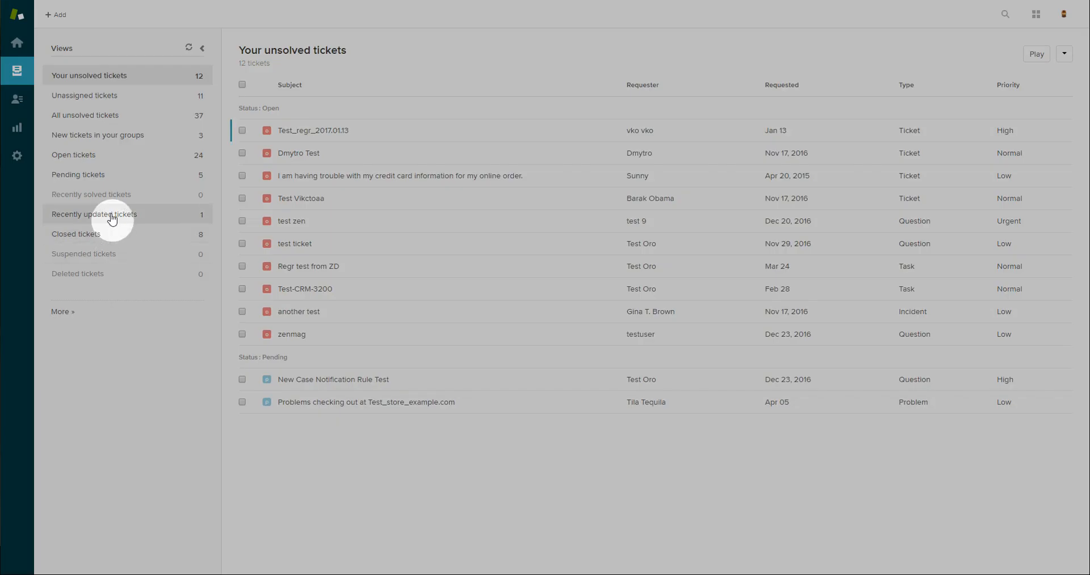
click(107, 216)
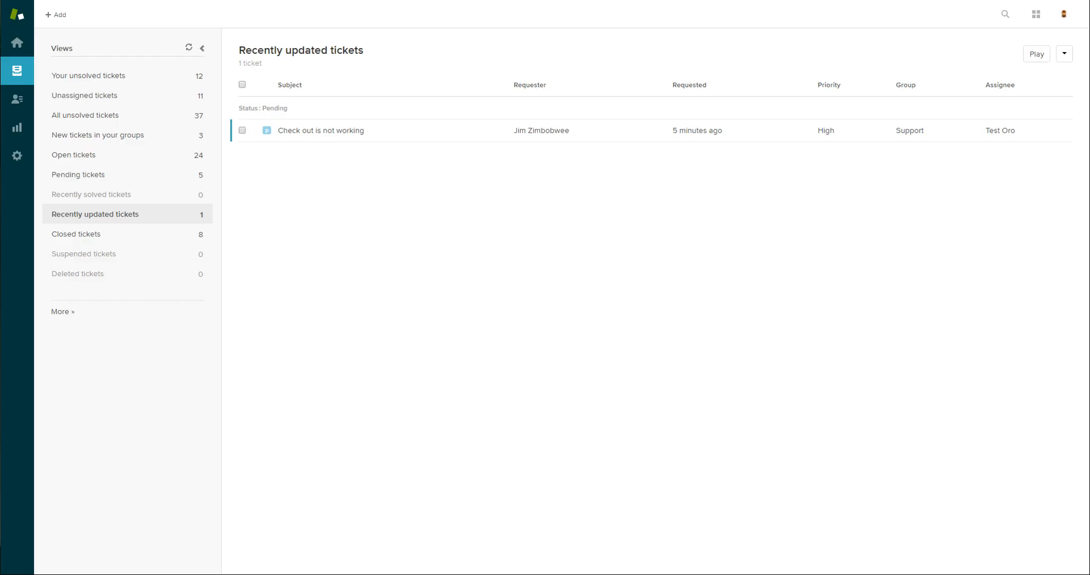